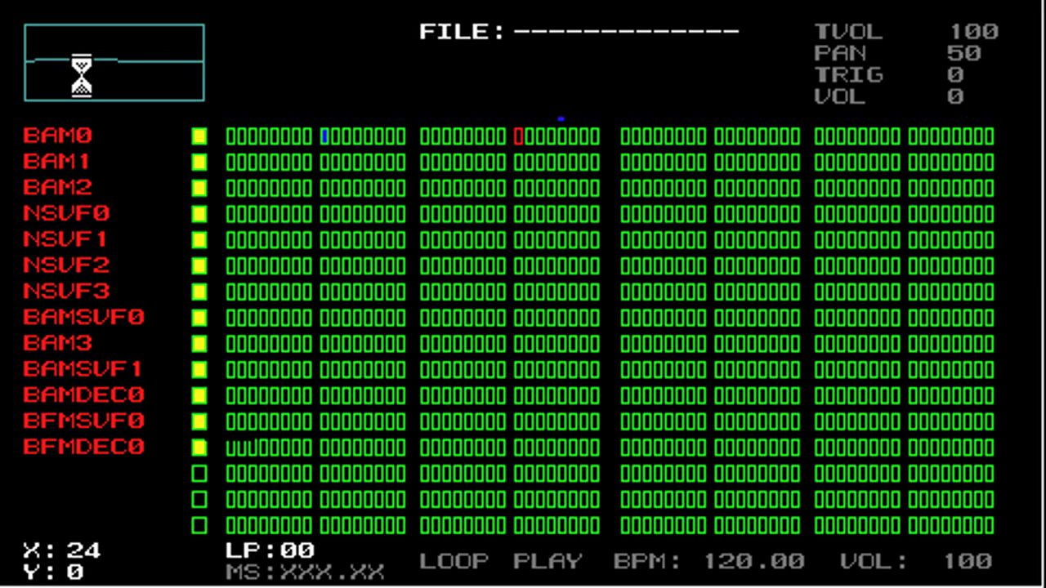
# Place a trigger on the BAM0 track at grid position X 24, Y 0.
pyautogui.press('Tab')
pyautogui.press('Return')
pyautogui.press('Tab')
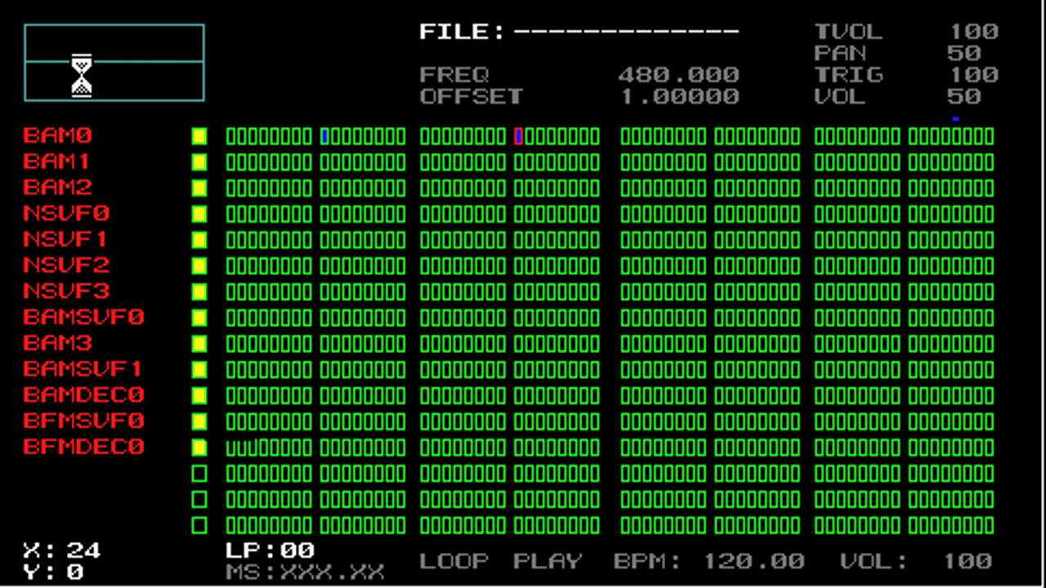
# Sweep the BAM0 track's pan down to 10 and up to 99, and settle it at 49.
pyautogui.press('Tab')
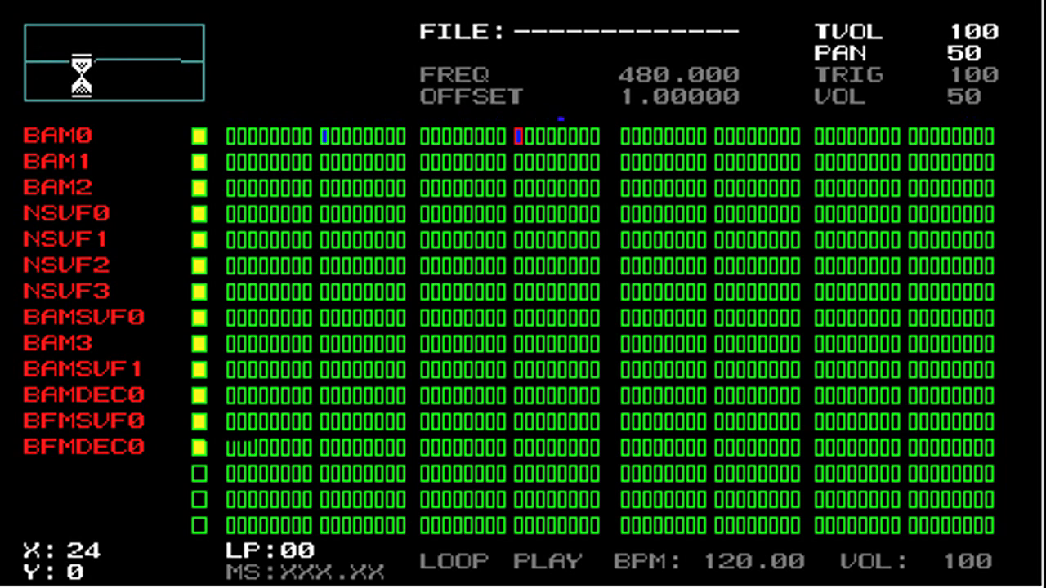
pyautogui.moveTo(82, 75)
pyautogui.mouseDown()
pyautogui.moveTo(81, 142)
pyautogui.moveTo(79, 6)
pyautogui.moveTo(79, 152)
pyautogui.moveTo(86, 82)
pyautogui.mouseUp()
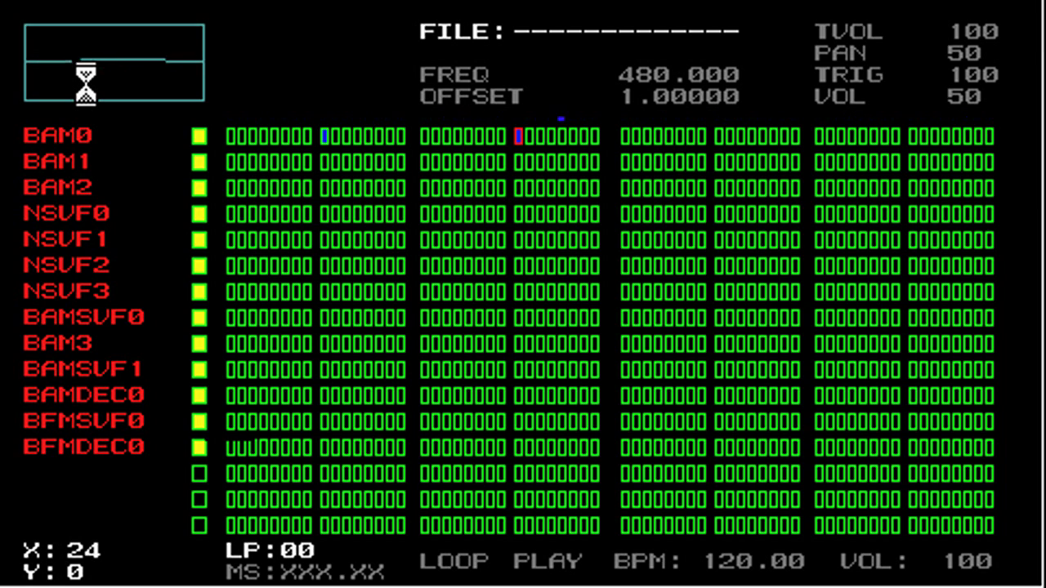
pyautogui.press('Tab')
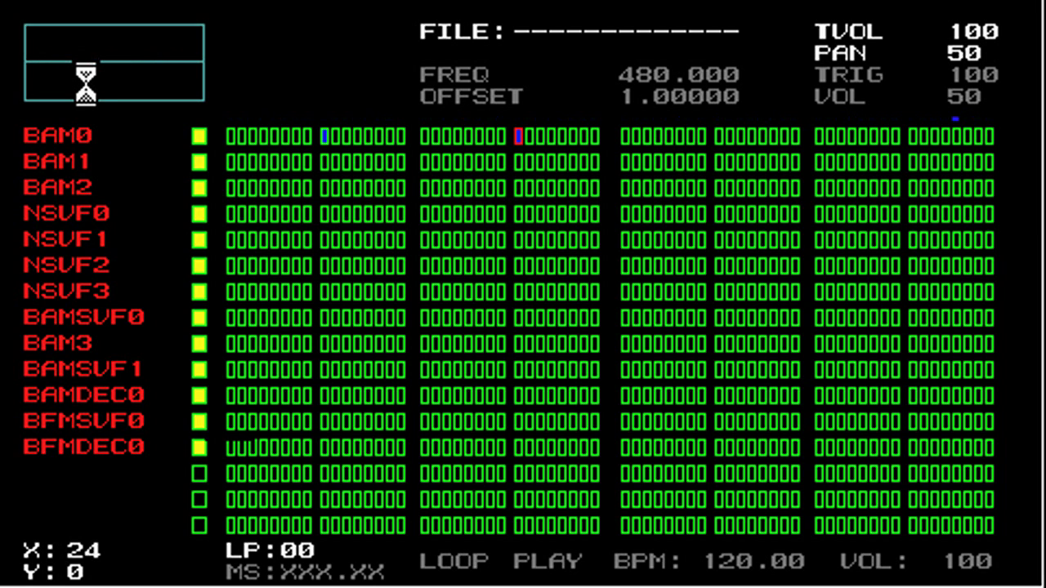
pyautogui.press('Left')
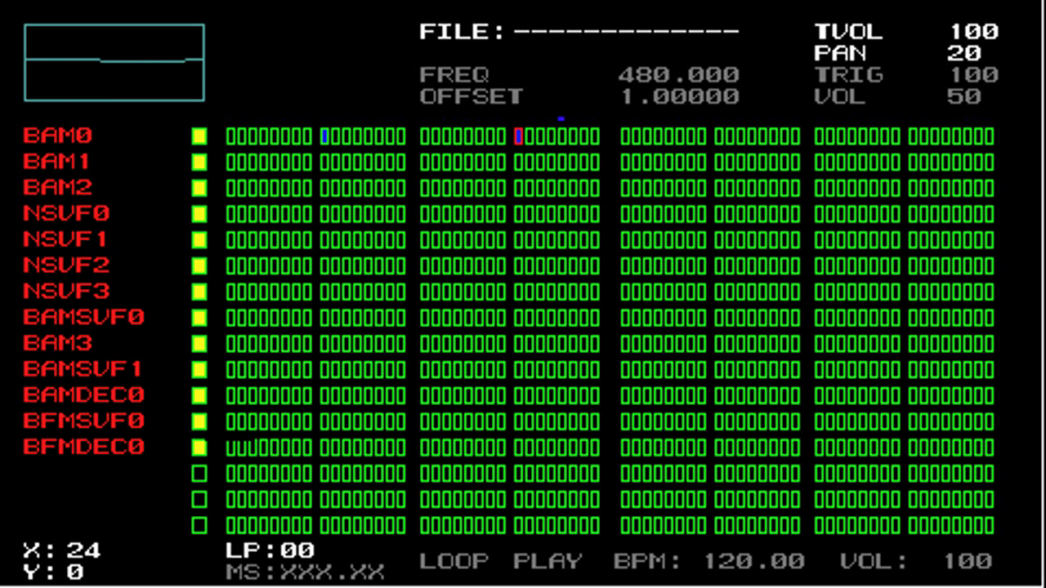
pyautogui.press('Left')
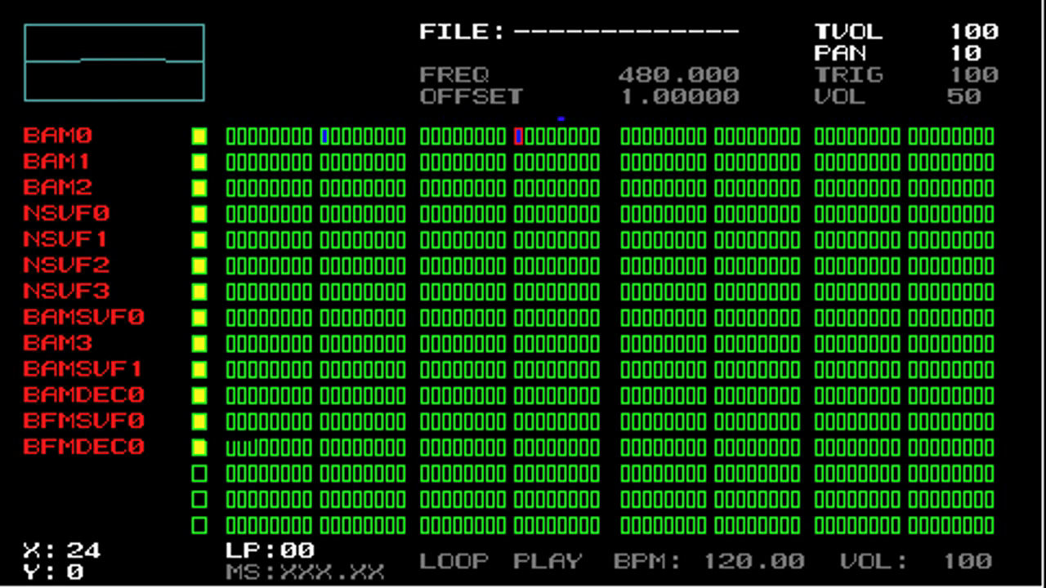
pyautogui.press('Right')
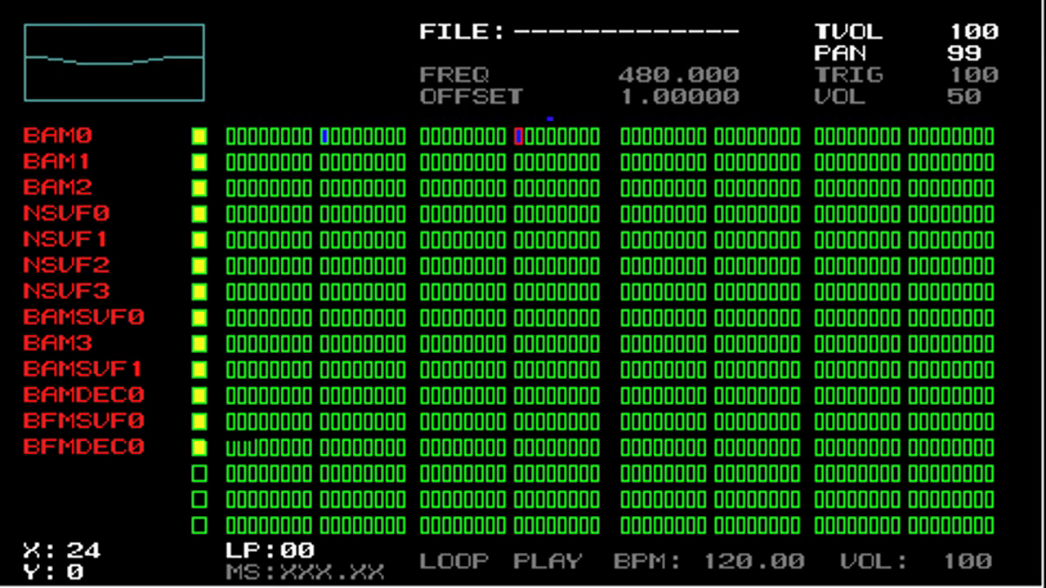
pyautogui.press('Left')
pyautogui.press('Right')
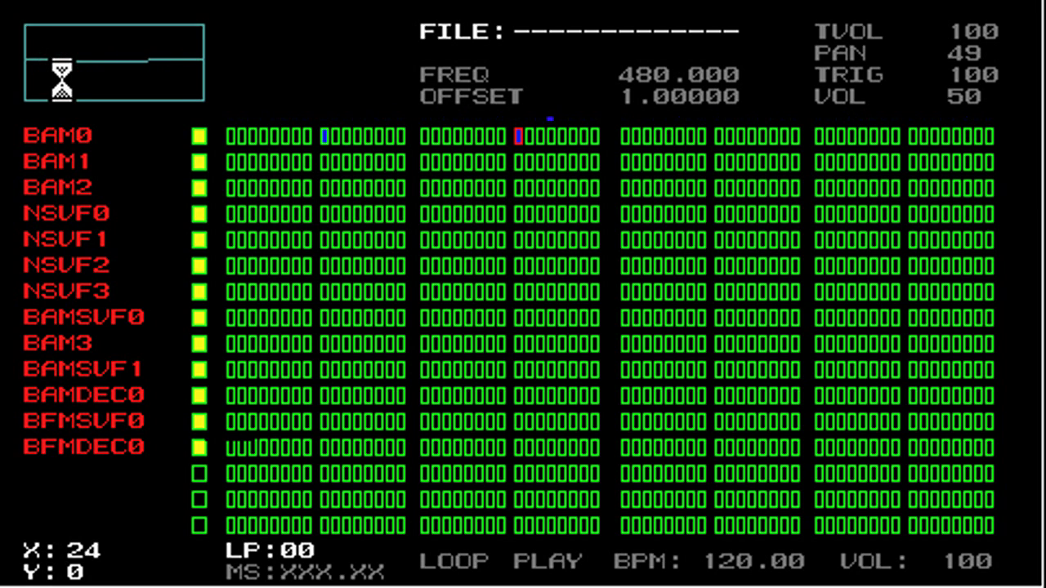
# Lower the BAM0 track volume all the way to 0.
pyautogui.press('Tab')
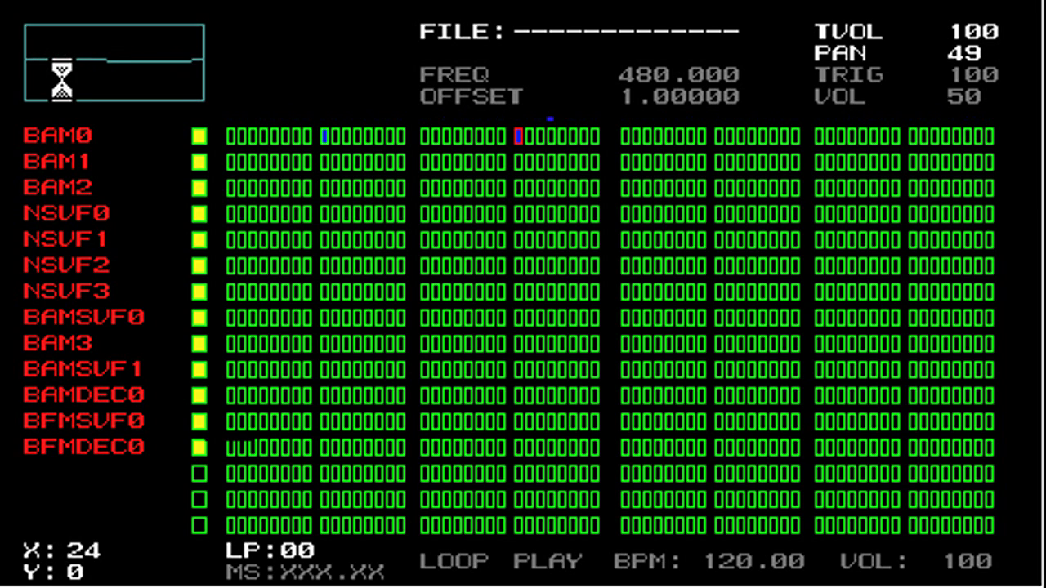
pyautogui.moveTo(62, 80); pyautogui.dragTo(62, 164)
pyautogui.press('Down')
pyautogui.press('Down')
pyautogui.press('Down')
pyautogui.press('Down')
pyautogui.press('Down')
pyautogui.press('Down')
pyautogui.press('Down')
pyautogui.press('Down')
pyautogui.press('Down')
pyautogui.press('Down')
pyautogui.press('Down')
pyautogui.press('Down')
pyautogui.press('Down')
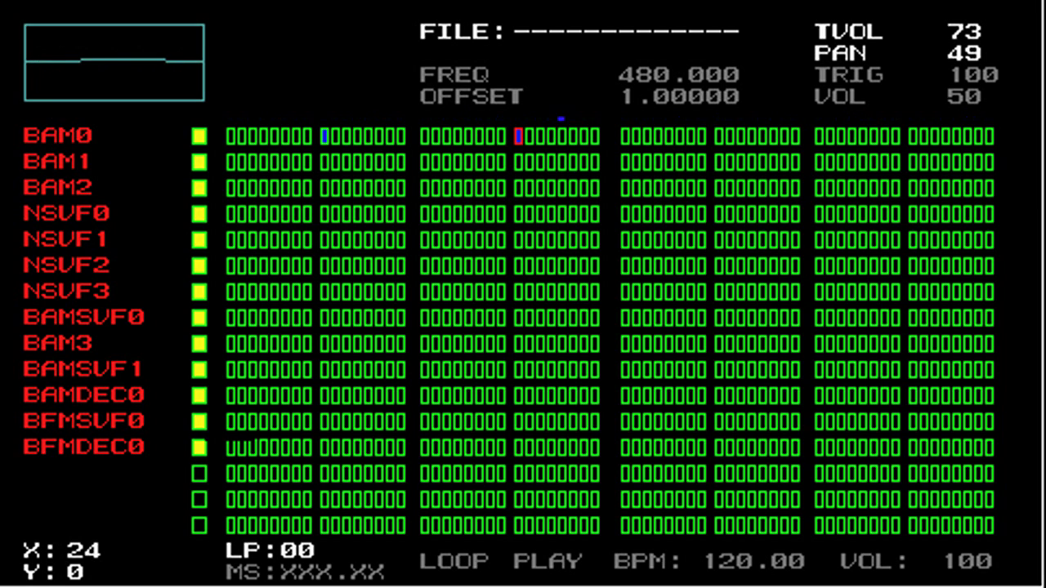
pyautogui.press('Down')
pyautogui.press('Down')
pyautogui.press('Down')
pyautogui.press('Down')
pyautogui.press('Down')
pyautogui.press('Down')
pyautogui.press('Down')
pyautogui.press('Down')
pyautogui.press('Down')
pyautogui.press('Down')
pyautogui.press('Down')
pyautogui.press('Down')
pyautogui.press('Down')
pyautogui.press('Down')
pyautogui.press('Down')
pyautogui.press('Down')
pyautogui.press('Down')
pyautogui.press('Down')
pyautogui.press('Down')
pyautogui.press('Down')
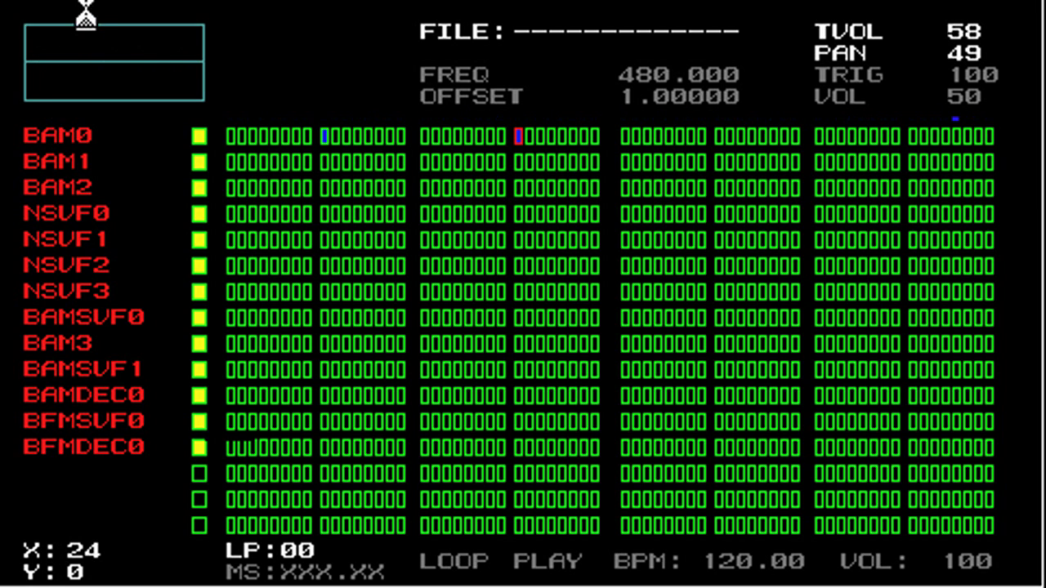
pyautogui.press('Down')
pyautogui.press('Down')
pyautogui.press('Down')
pyautogui.press('Down')
pyautogui.press('Down')
pyautogui.press('Down')
pyautogui.press('Down')
pyautogui.press('Down')
pyautogui.press('Down')
pyautogui.press('Down')
pyautogui.press('Down')
pyautogui.press('Down')
pyautogui.press('Down')
pyautogui.press('Down')
pyautogui.press('Down')
pyautogui.press('Down')
pyautogui.press('Down')
pyautogui.press('Down')
pyautogui.press('Down')
pyautogui.press('Down')
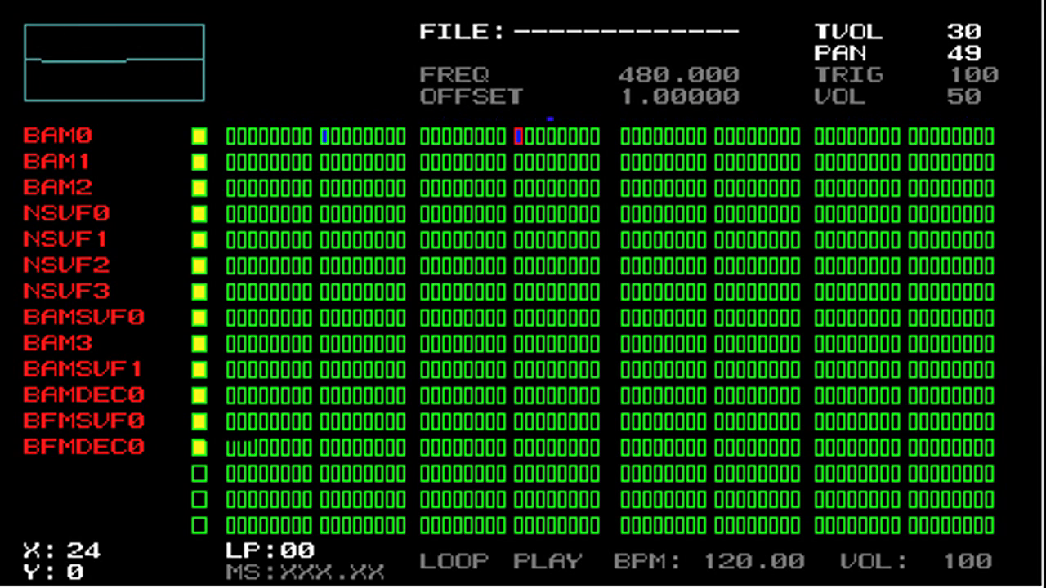
pyautogui.press('Down')
pyautogui.press('Down')
pyautogui.press('Down')
pyautogui.press('Down')
pyautogui.press('Down')
pyautogui.press('Down')
pyautogui.press('Down')
pyautogui.press('Down')
pyautogui.press('Down')
pyautogui.press('Down')
pyautogui.press('Down')
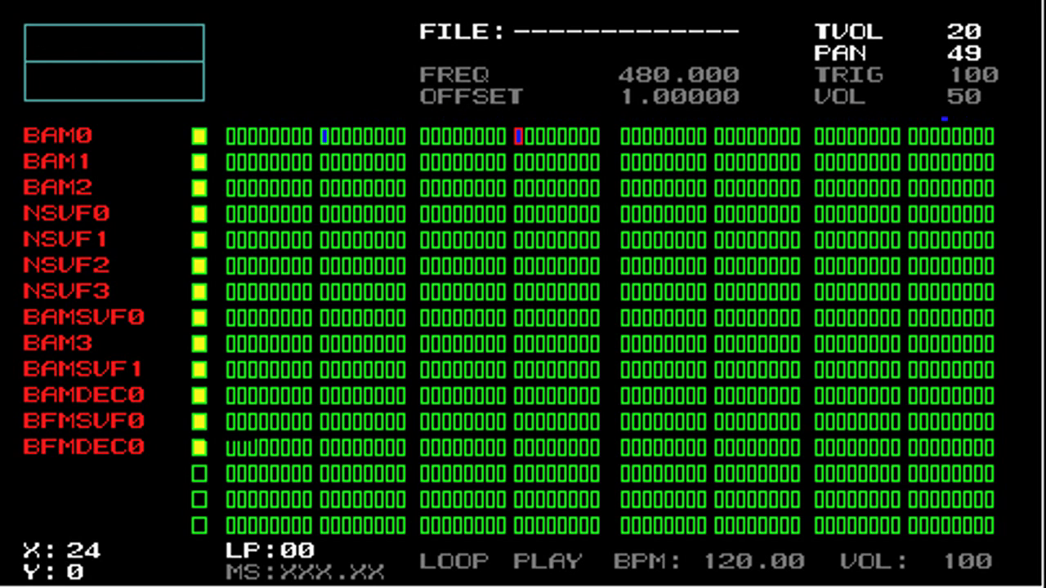
pyautogui.press('Down')
pyautogui.press('Down')
pyautogui.press('Down')
pyautogui.press('Down')
pyautogui.press('Down')
pyautogui.press('Down')
pyautogui.press('Down')
pyautogui.press('Down')
pyautogui.press('Down')
pyautogui.press('Down')
pyautogui.press('Down')
pyautogui.press('Down')
pyautogui.press('Down')
pyautogui.press('Down')
pyautogui.press('Down')
pyautogui.press('Down')
pyautogui.press('Down')
pyautogui.press('Down')
pyautogui.press('Down')
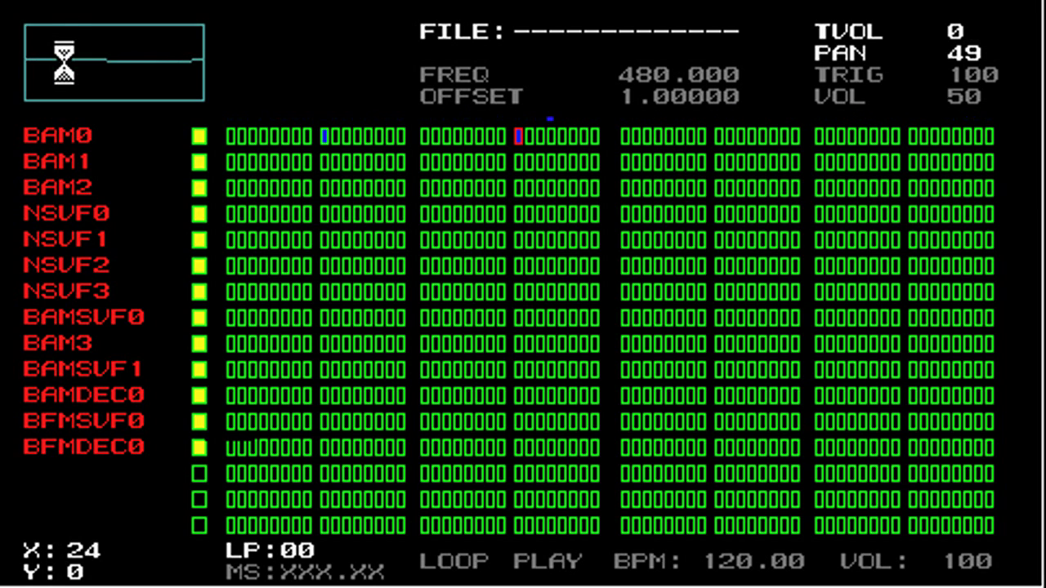
# Raise the BAM0 track volume to 433 and bring it back down to 101.
pyautogui.press('Up')
pyautogui.press('Up')
pyautogui.press('Up')
pyautogui.press('Up')
pyautogui.press('Up')
pyautogui.press('Up')
pyautogui.press('Up')
pyautogui.press('Up')
pyautogui.press('Up')
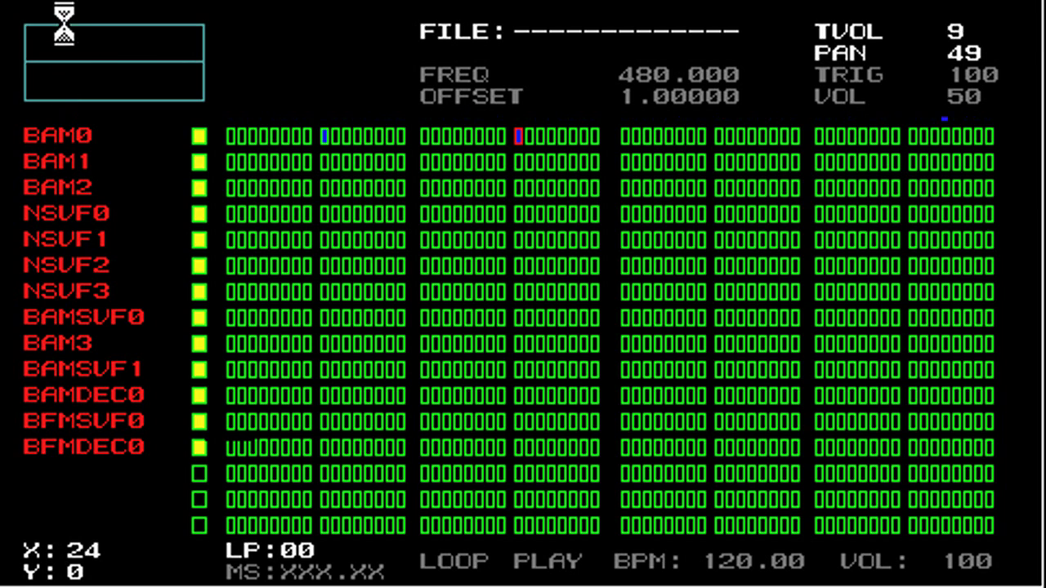
pyautogui.press('Up')
pyautogui.press('Up')
pyautogui.press('Up')
pyautogui.press('Up')
pyautogui.press('Up')
pyautogui.press('Up')
pyautogui.press('Up')
pyautogui.press('Up')
pyautogui.press('Up')
pyautogui.press('Up')
pyautogui.press('Up')
pyautogui.press('Up')
pyautogui.press('Up')
pyautogui.press('Up')
pyautogui.press('Up')
pyautogui.press('Up')
pyautogui.press('Up')
pyautogui.press('Up')
pyautogui.press('Up')
pyautogui.press('Up')
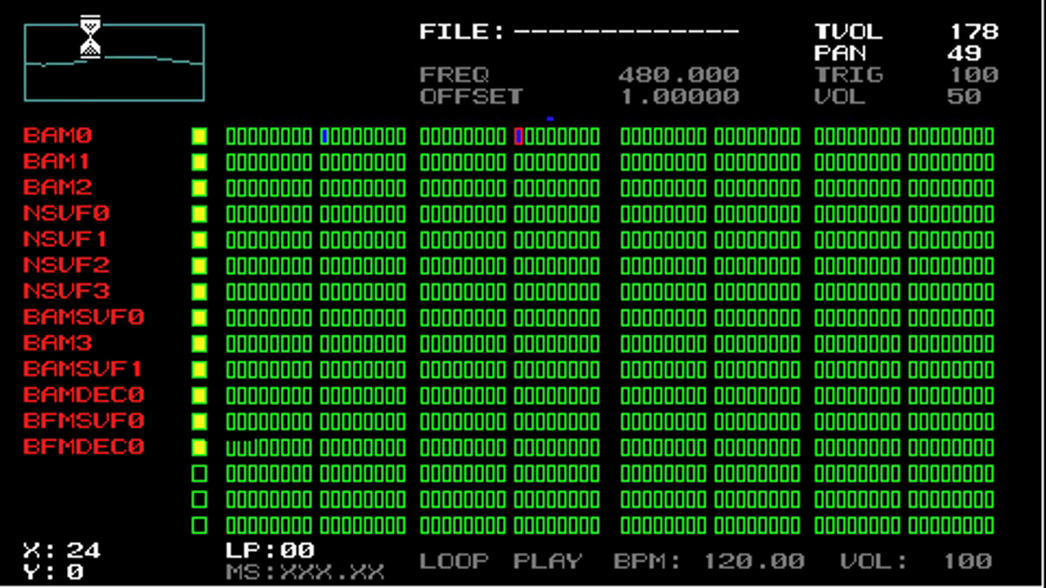
pyautogui.press('Up')
pyautogui.press('Up')
pyautogui.press('Up')
pyautogui.press('Up')
pyautogui.press('Up')
pyautogui.press('Up')
pyautogui.press('Up')
pyautogui.press('Up')
pyautogui.press('Up')
pyautogui.press('Up')
pyautogui.press('Up')
pyautogui.press('Up')
pyautogui.press('Up')
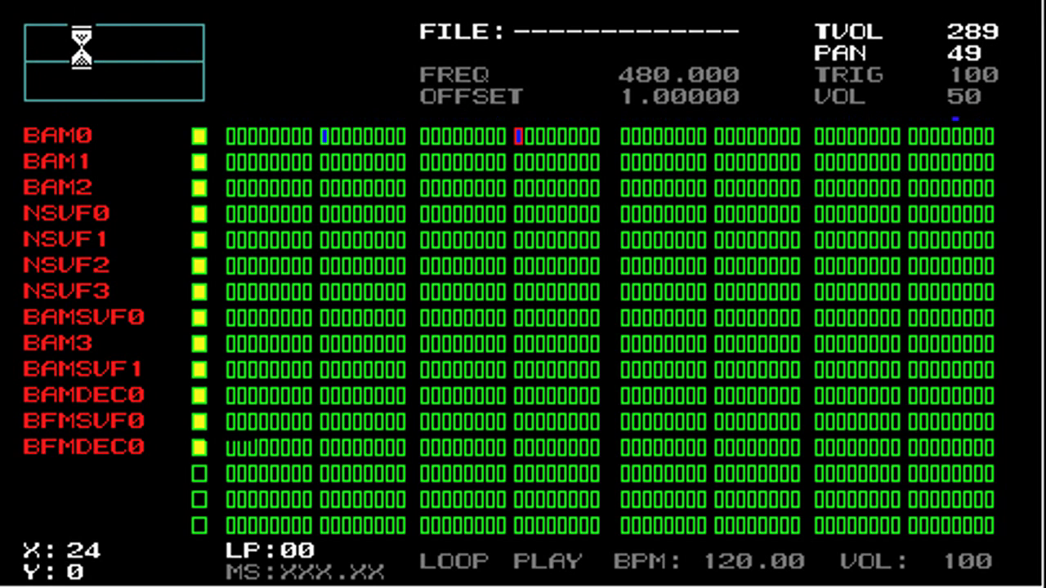
pyautogui.press('Up')
pyautogui.press('Up')
pyautogui.press('Up')
pyautogui.press('Up')
pyautogui.press('Up')
pyautogui.press('Up')
pyautogui.press('Up')
pyautogui.press('Up')
pyautogui.press('Up')
pyautogui.press('Up')
pyautogui.press('Up')
pyautogui.press('Up')
pyautogui.press('Up')
pyautogui.press('Up')
pyautogui.press('Up')
pyautogui.press('Up')
pyautogui.press('Up')
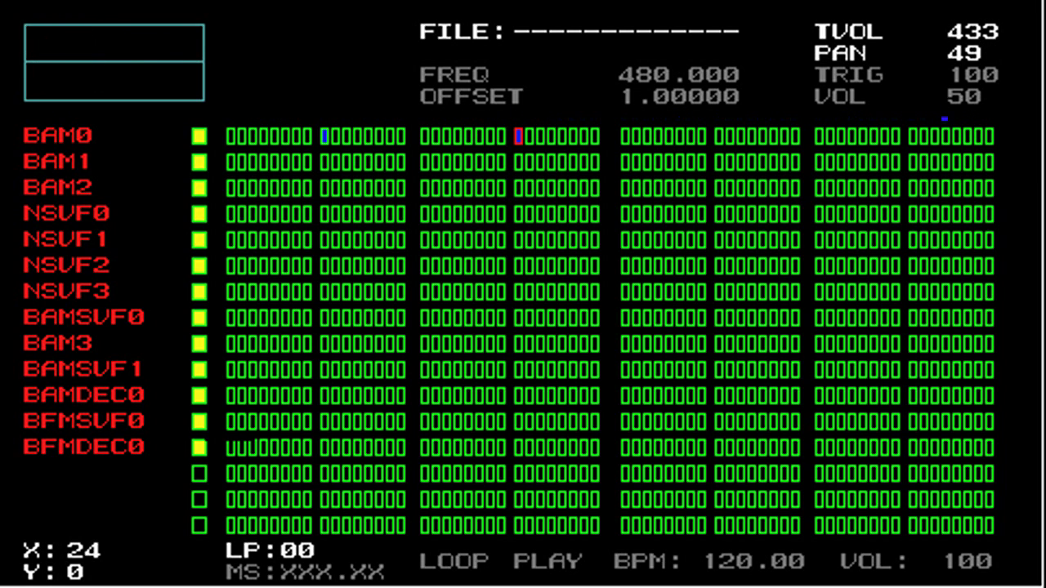
pyautogui.moveTo(62, 43)
pyautogui.mouseDown()
pyautogui.moveTo(85, 90)
pyautogui.moveTo(62, 43)
pyautogui.mouseUp()
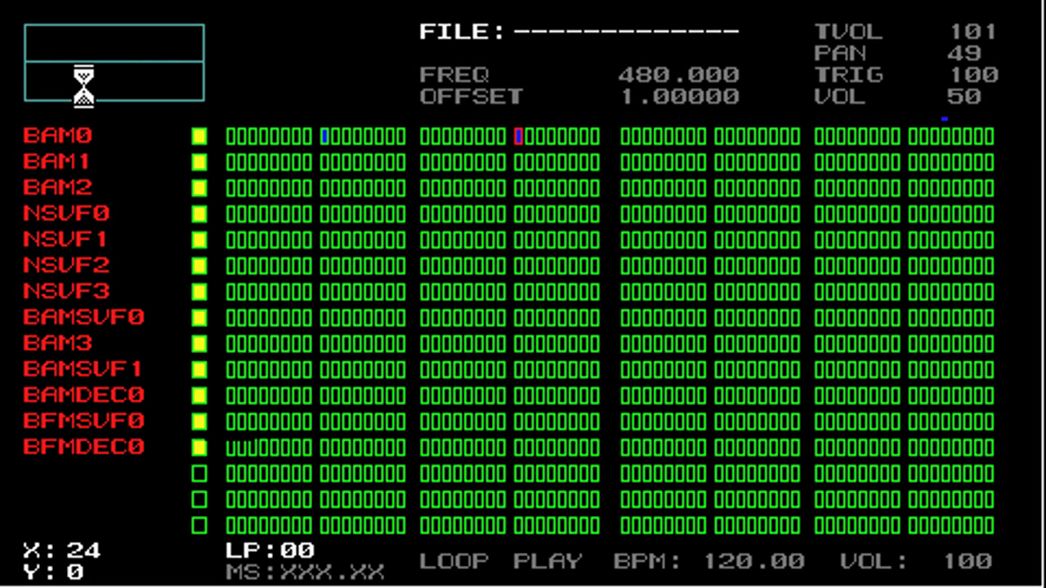
# Mute the BAM0 track and clear its trigger at X 24.
pyautogui.press('m')
pyautogui.press('Tab')
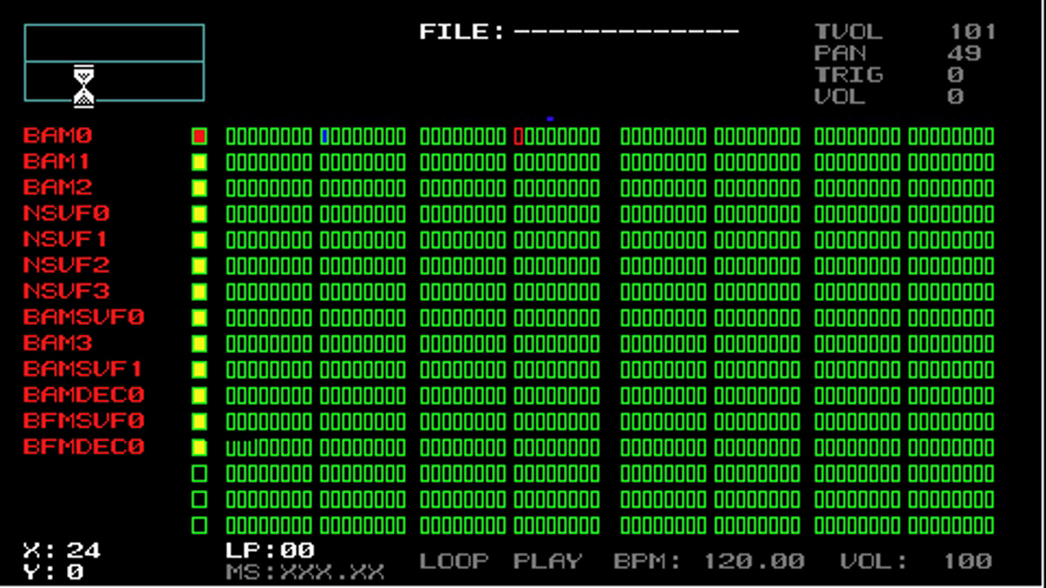
# Unmute the BAM0 track and go to its trigger at X 8.
pyautogui.press('m')
pyautogui.press('s')
pyautogui.hotkey('ctrl', 'Left')
pyautogui.hotkey('ctrl', 'Left')
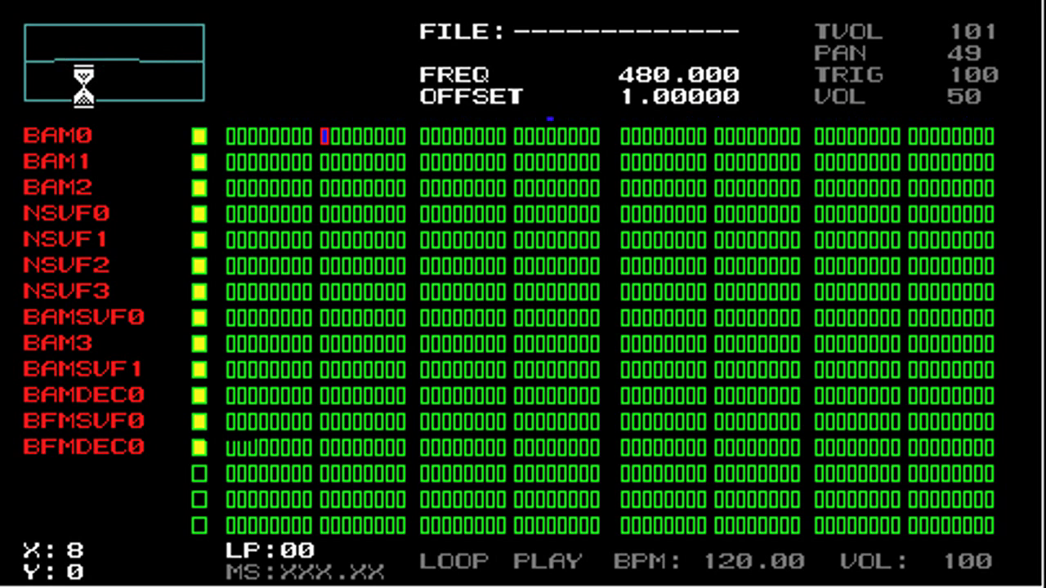
# Sweep the frequency of the BAM0 trigger at X 8 up to 2046 and down to 317.609.
pyautogui.moveTo(83, 85)
pyautogui.mouseDown()
pyautogui.moveTo(83, 0)
pyautogui.moveTo(85, 143)
pyautogui.moveTo(86, 0)
pyautogui.moveTo(99, 78)
pyautogui.mouseUp()
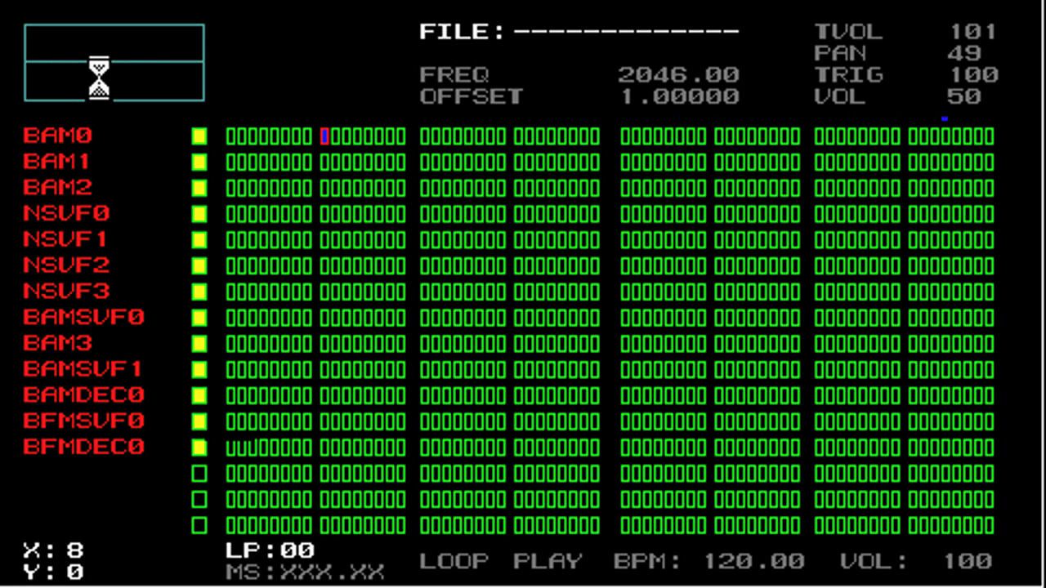
pyautogui.press('Tab')
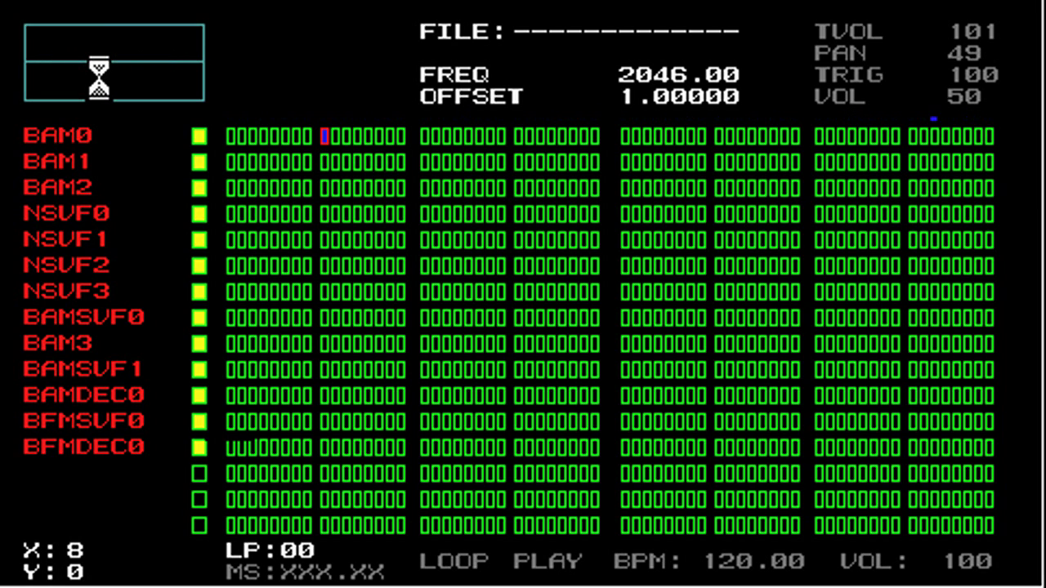
pyautogui.moveTo(98, 77); pyautogui.dragTo(99, 259)
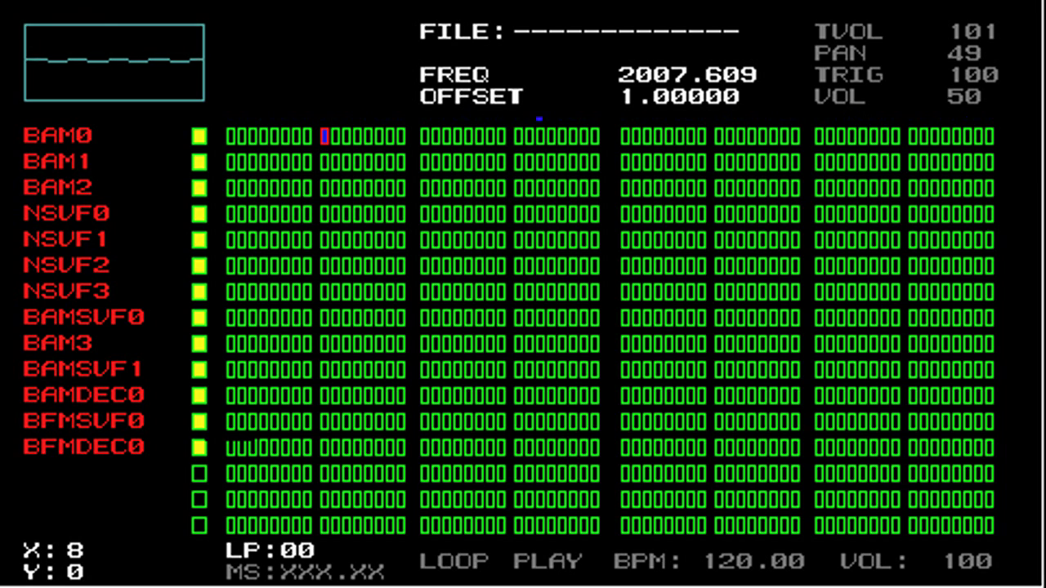
pyautogui.press('Down')
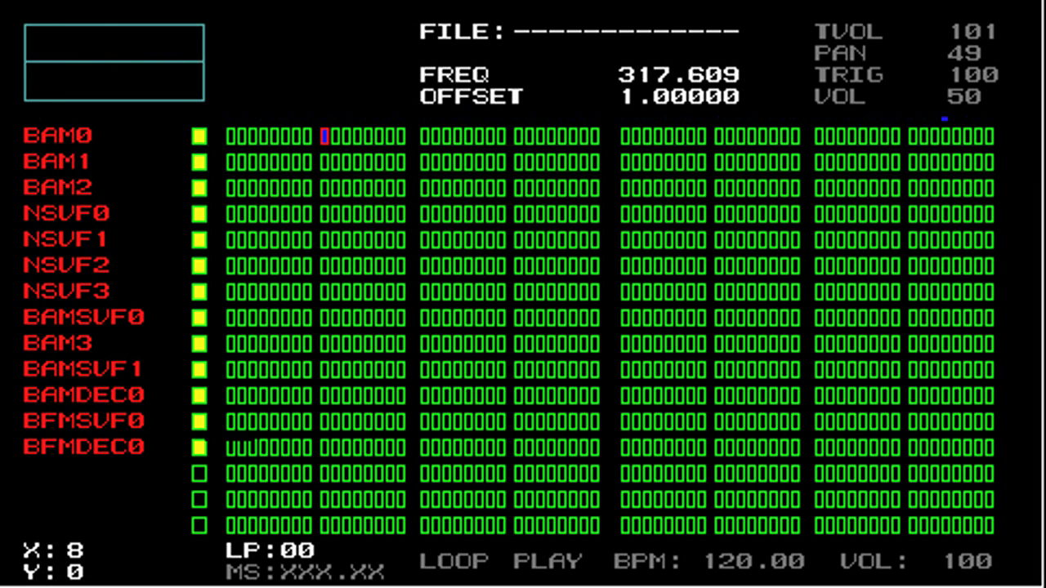
pyautogui.press('Up')
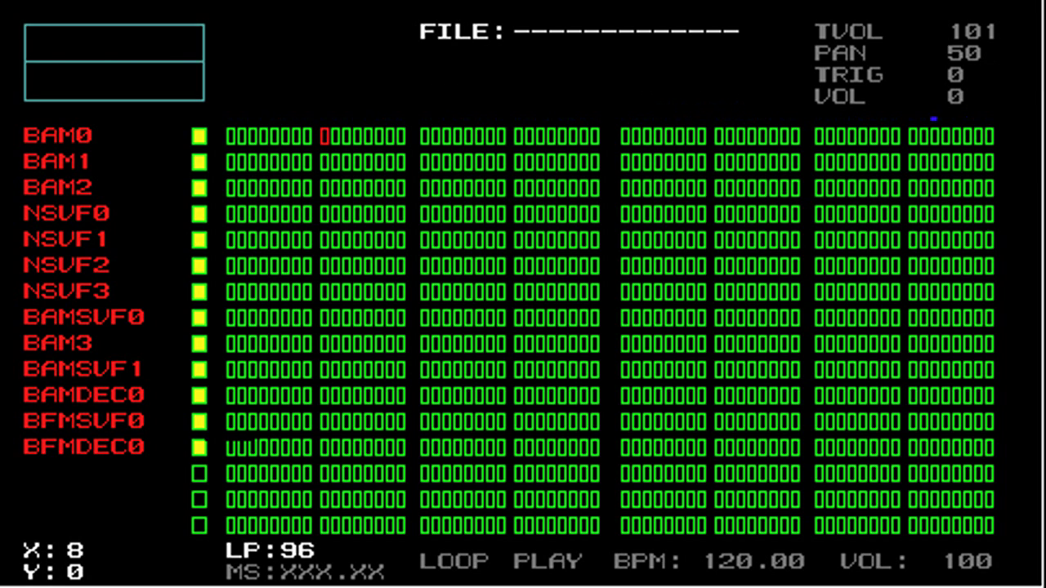
# Place the BAM0 trigger at X 8 again and start editing its frequency and offset.
pyautogui.press('Return')
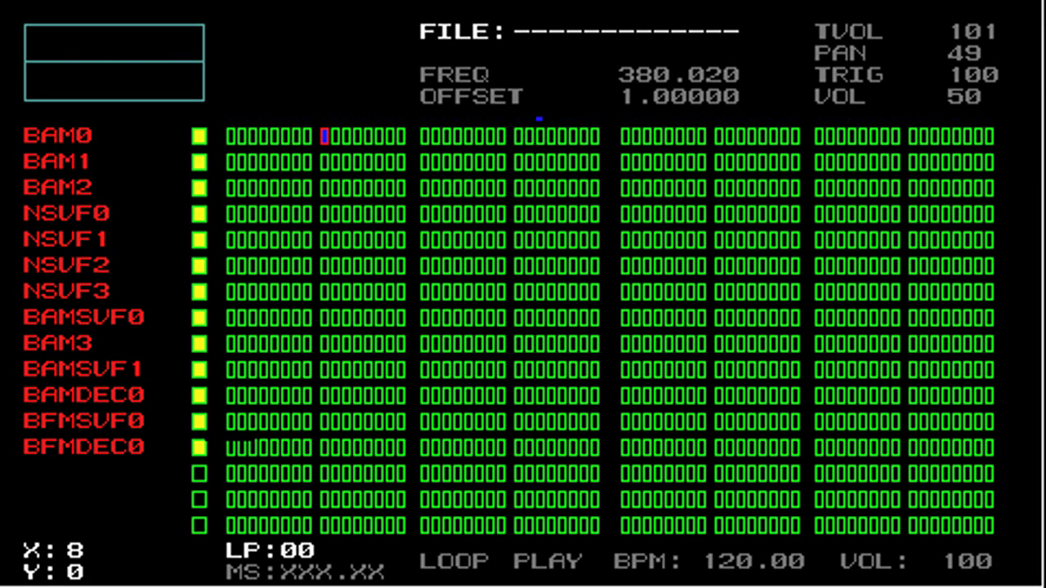
pyautogui.press('Tab')
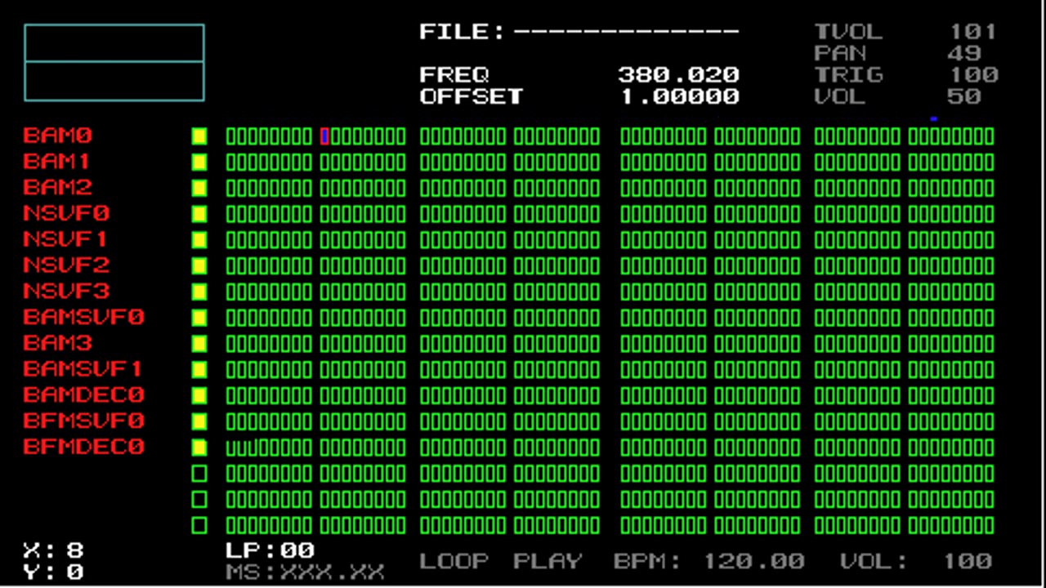
pyautogui.press('Down')
pyautogui.press('Up')
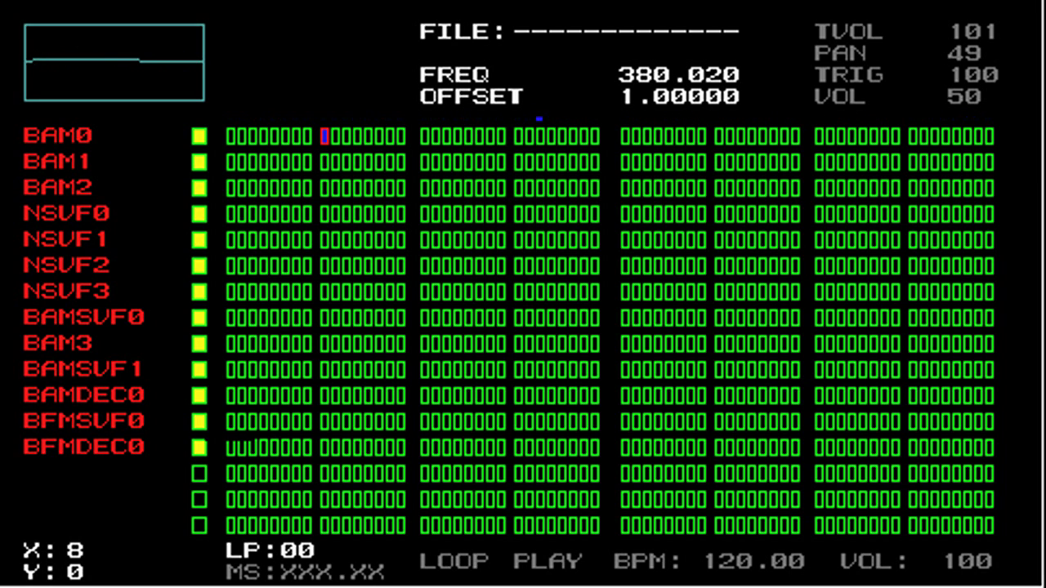
# Lower the X 8 trigger's frequency to 376.520 in small increments and raise it to 382.020.
pyautogui.press('Down')
pyautogui.press('Down')
pyautogui.press('Down')
pyautogui.press('Down')
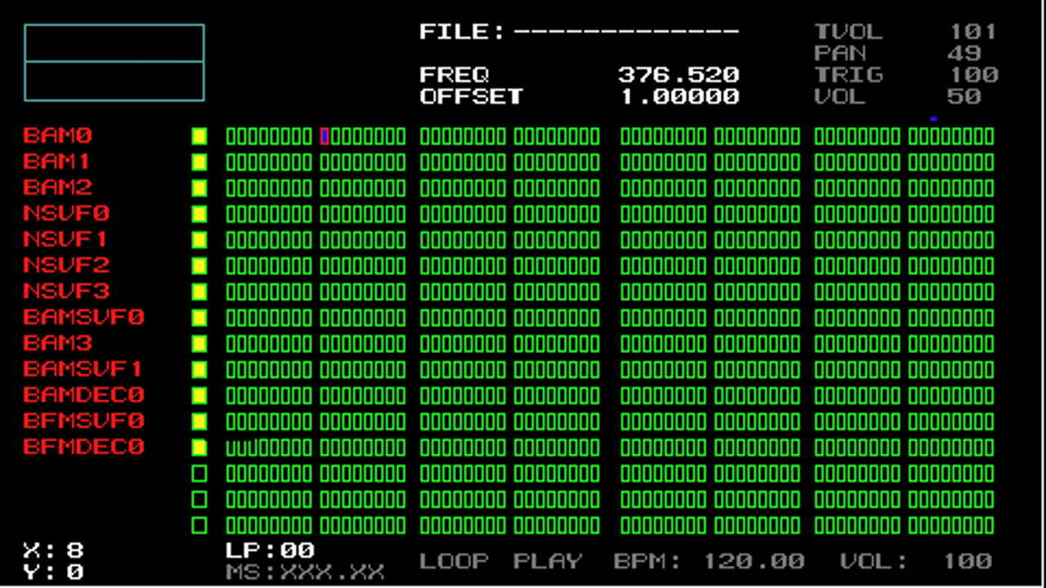
pyautogui.press('Up')
pyautogui.press('Up')
pyautogui.press('Up')
pyautogui.press('Up')
pyautogui.press('Up')
pyautogui.press('Up')
pyautogui.press('Up')
pyautogui.press('f')
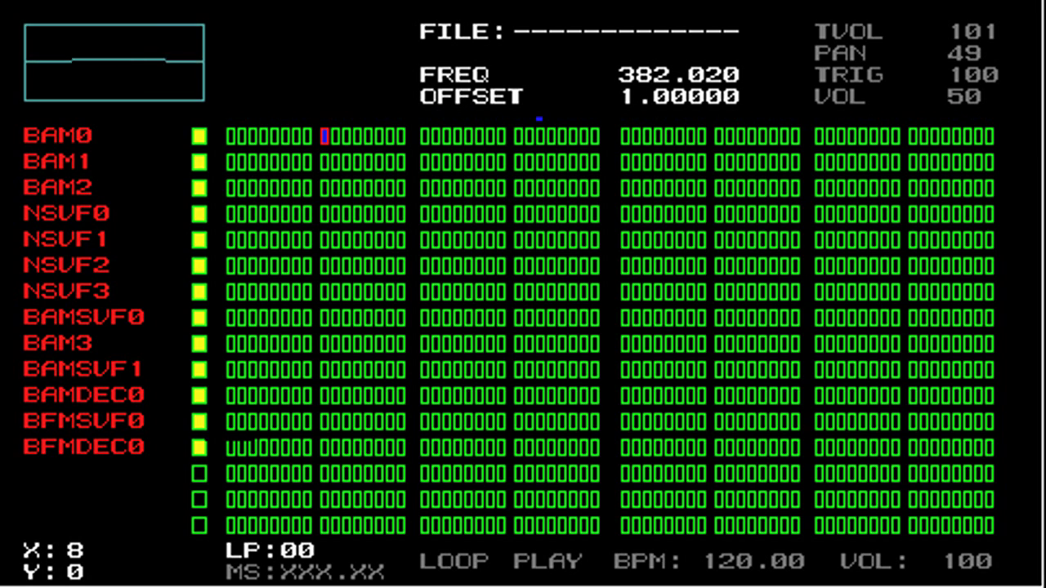
# Set the X 8 trigger's frequency to 432.020 and its offset to 0.96127.
pyautogui.press('pageup')
pyautogui.press('pageup')
pyautogui.press('pageup')
pyautogui.press('pagedown')
pyautogui.press('pagedown')
pyautogui.press('pagedown')
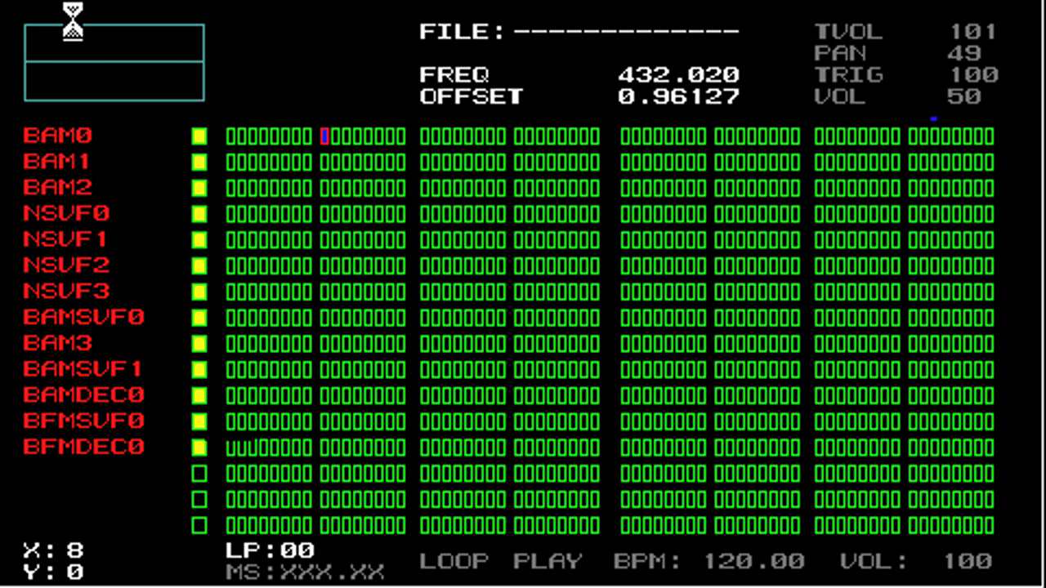
# Raise the X 8 trigger's frequency to 644.020 and lower its offset to 0.50205.
pyautogui.press('Up')
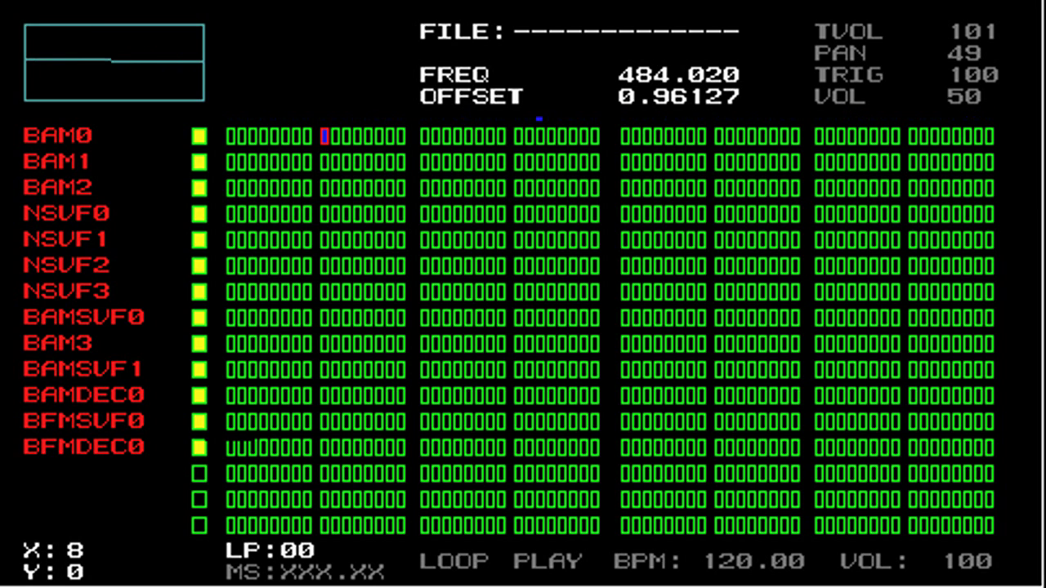
pyautogui.press('Up')
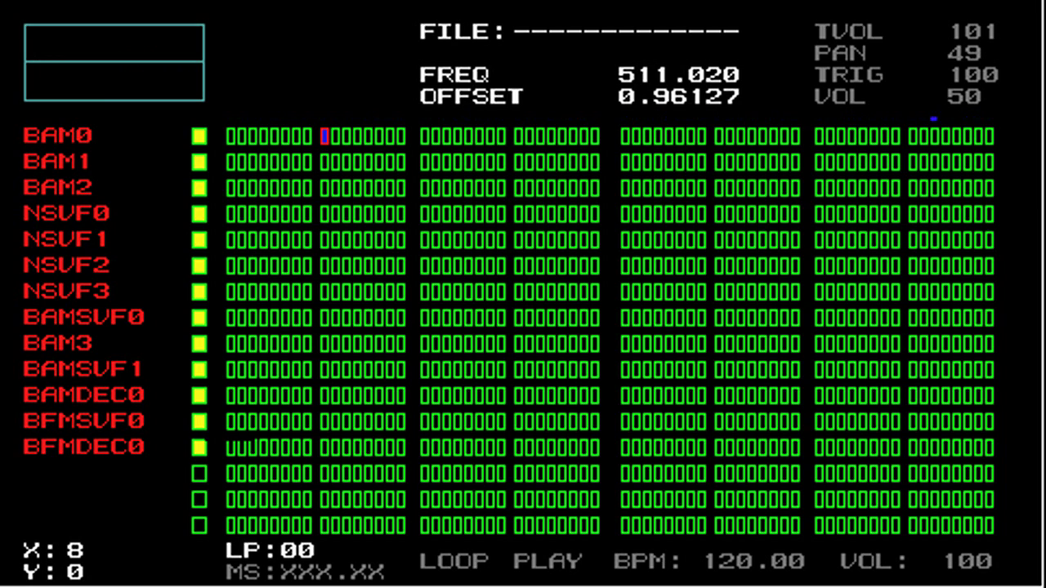
pyautogui.press('Up')
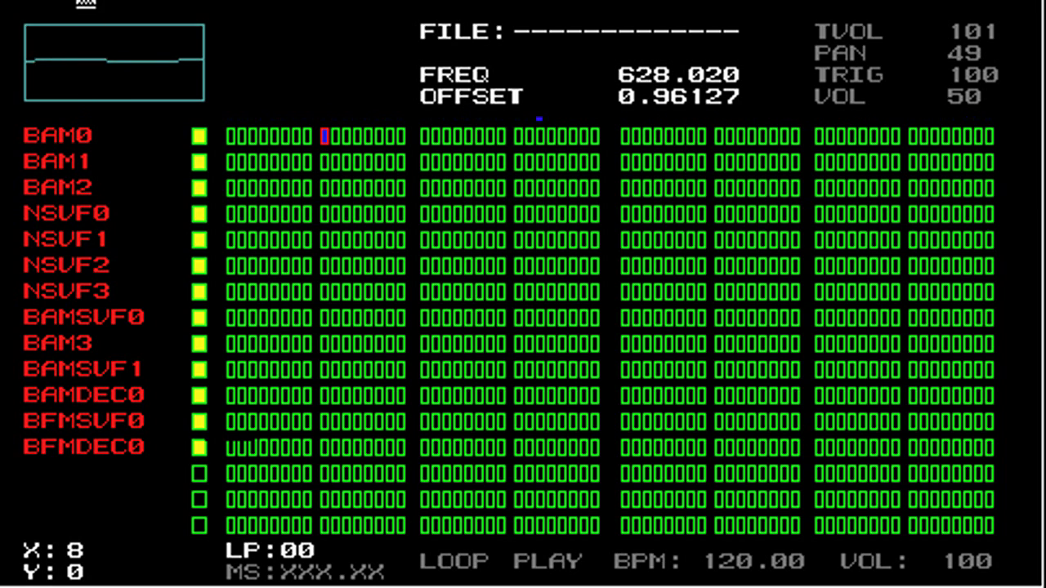
pyautogui.press('Down')
pyautogui.press('Left')
pyautogui.press('Left')
pyautogui.press('Left')
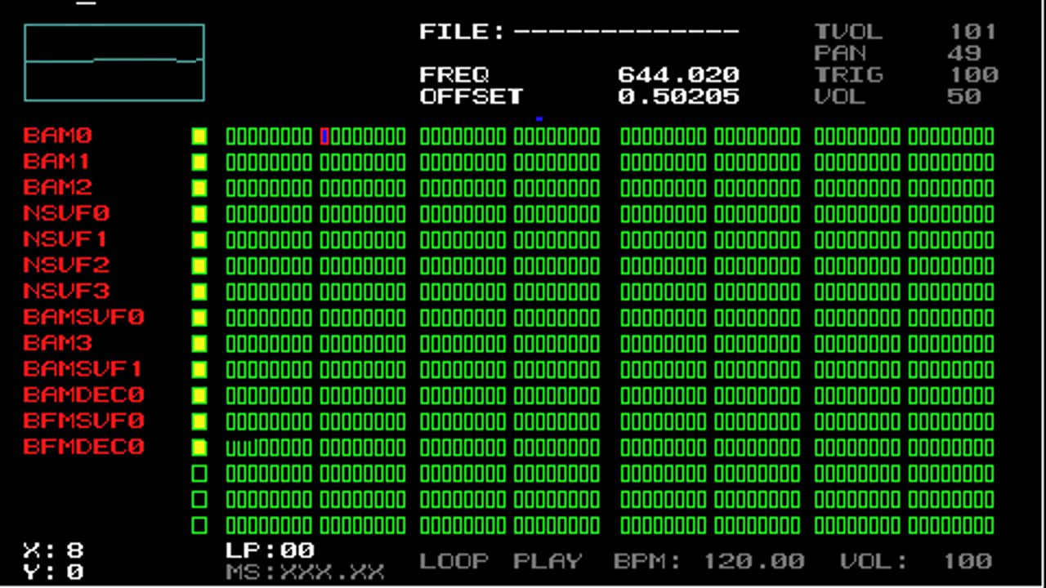
# Raise the X 8 trigger's frequency to 3194.20 and leave parameter editing.
pyautogui.press('Up')
pyautogui.press('Up')
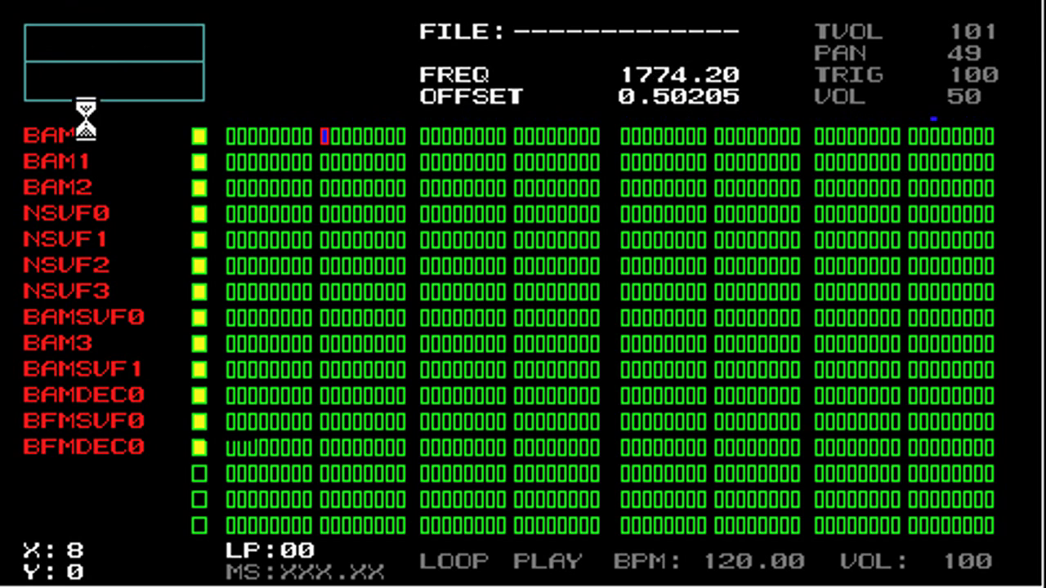
pyautogui.press('Up')
pyautogui.press('Up')
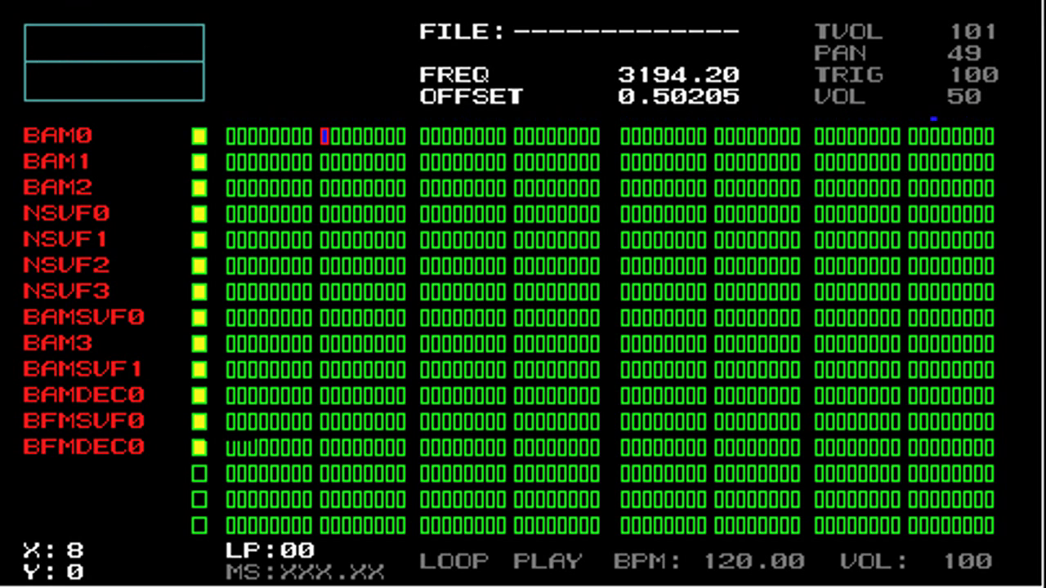
pyautogui.press('Escape')
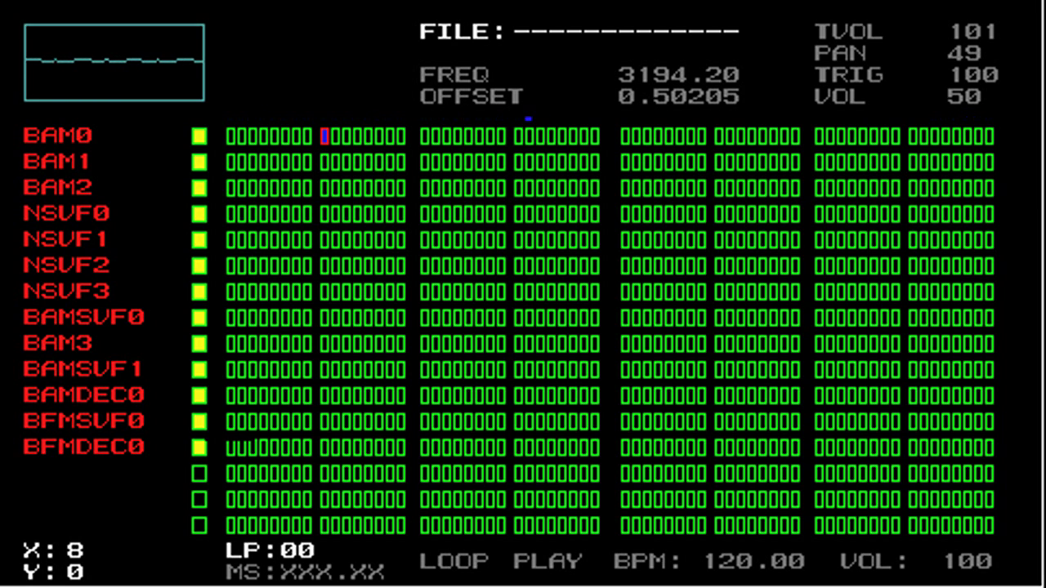